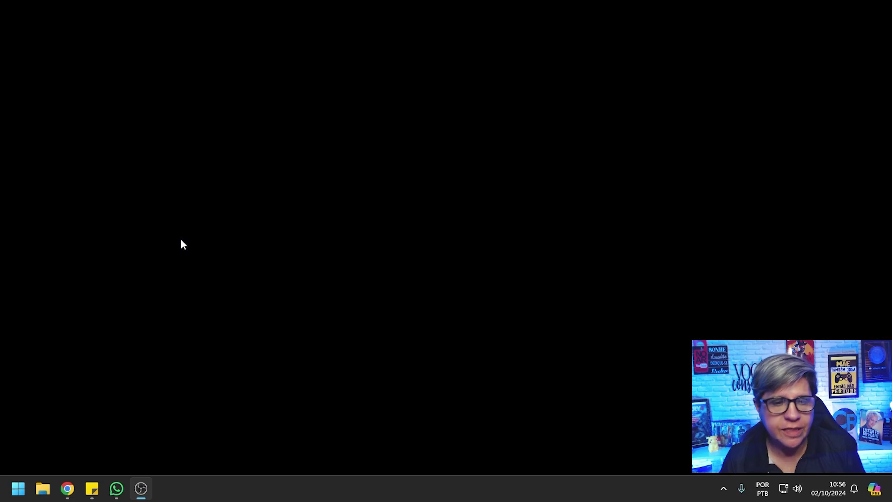
- Search 'phot' in the Start menu and open Adobe Photoshop 2024's shortcut location in File Explorer
{"action": "left_click", "coordinate": [20, 491]}
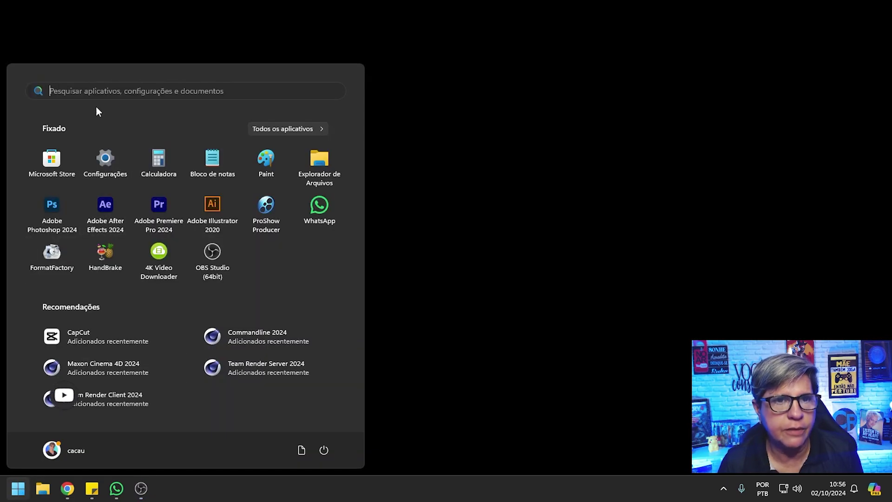
{"action": "left_click", "coordinate": [85, 91]}
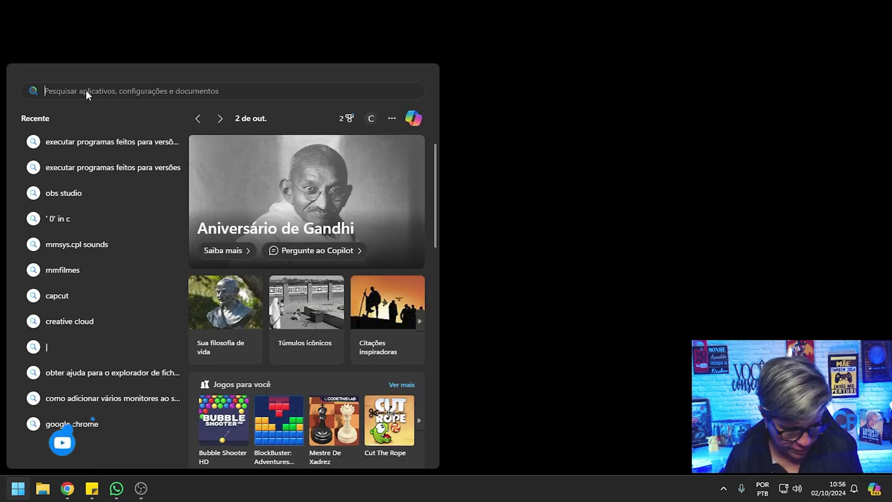
{"action": "type", "text": "phot"}
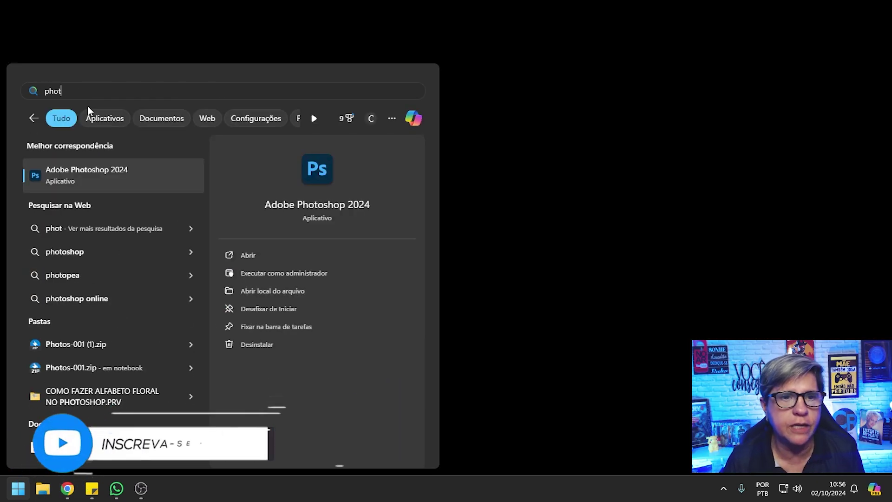
{"action": "right_click", "coordinate": [58, 181]}
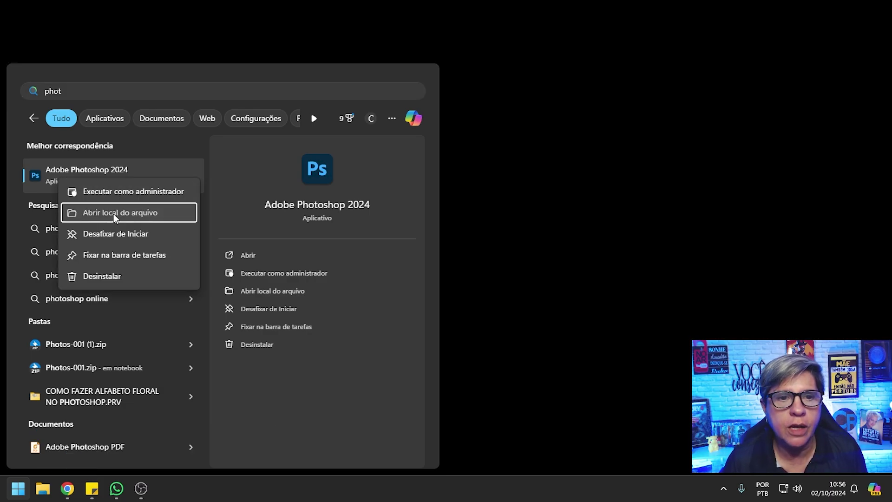
{"action": "left_click", "coordinate": [114, 214]}
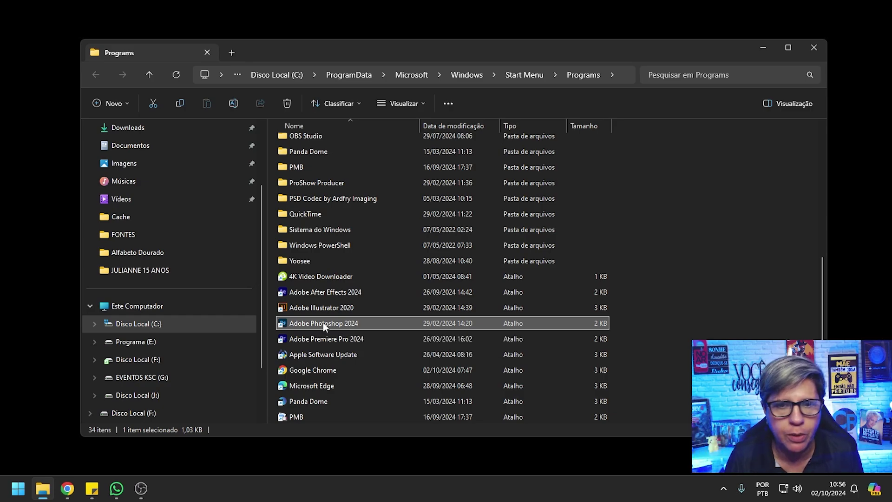
- Launch Photoshop 2024 holding Ctrl+Alt+Shift, close Explorer, and move the delete-settings prompt aside
{"action": "right_click", "coordinate": [322, 323]}
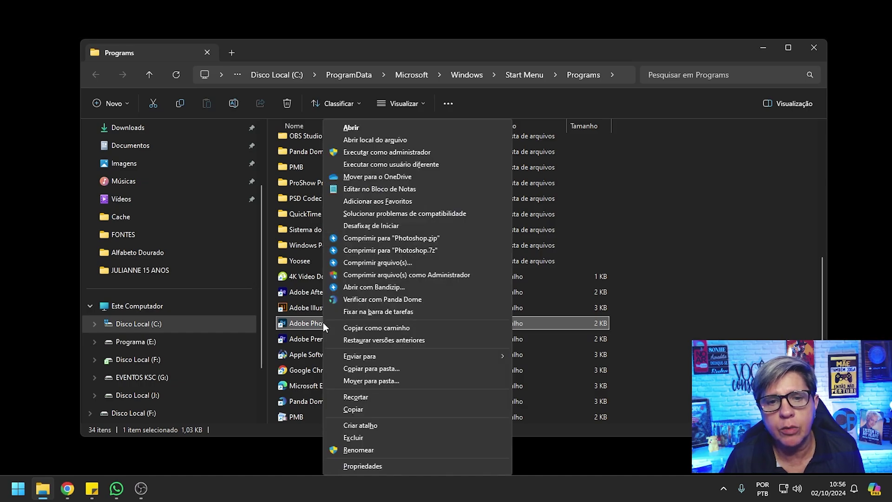
{"action": "left_click", "coordinate": [364, 127]}
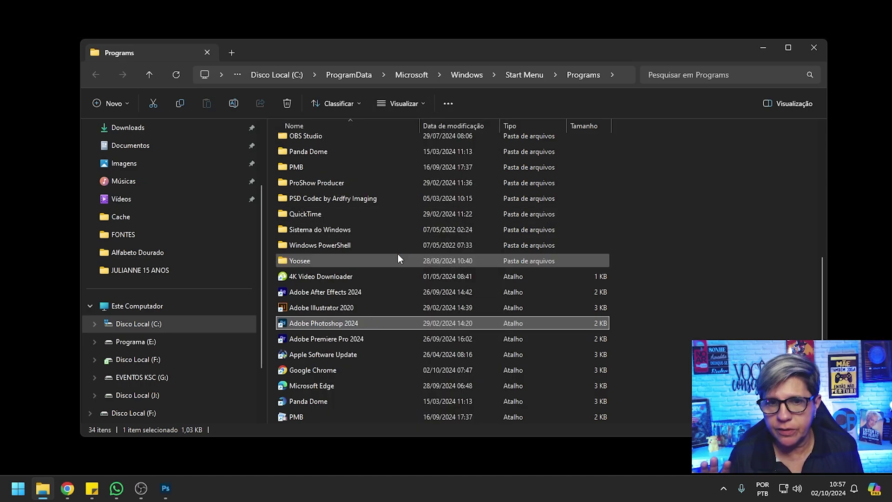
{"action": "left_click", "coordinate": [815, 47]}
{"action": "left_click_drag", "start_coordinate": [421, 134], "coordinate": [484, 174]}
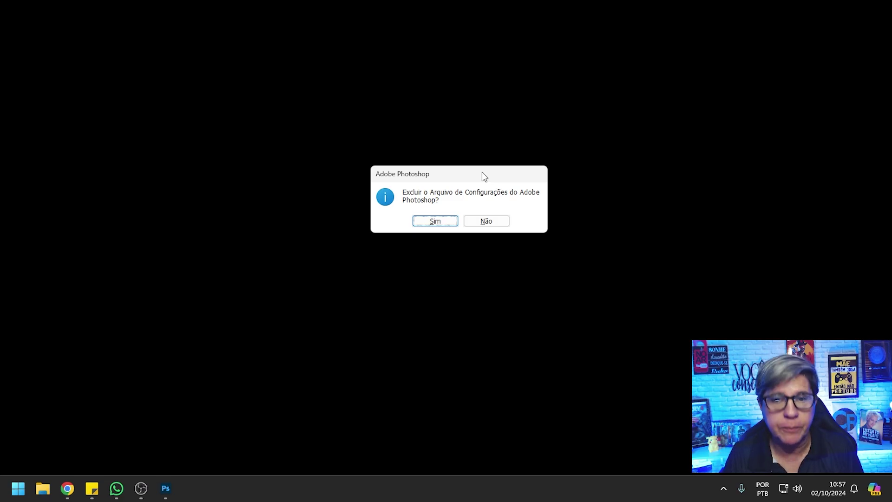
- Answer Sim to delete the Photoshop settings file and let Photoshop load to Home
{"action": "left_click", "coordinate": [444, 221]}
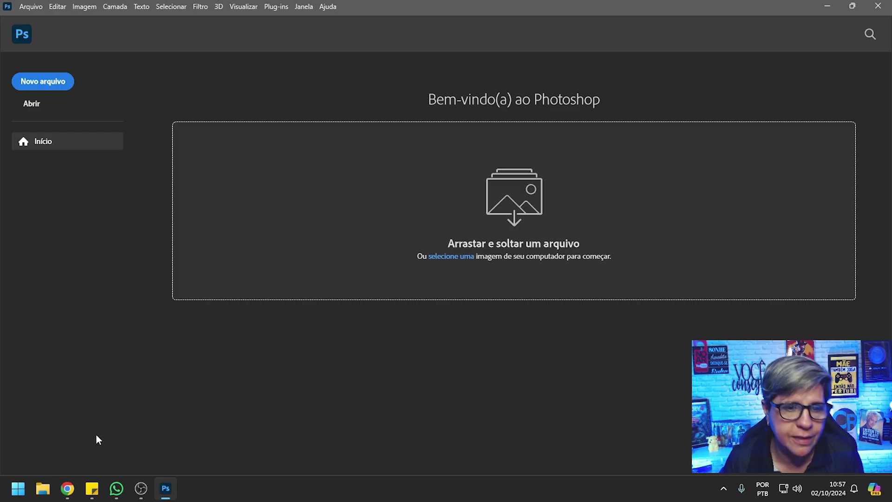
- Switch to Chrome via the taskbar to show the YouTube channel's videos page
{"action": "left_click", "coordinate": [68, 488]}
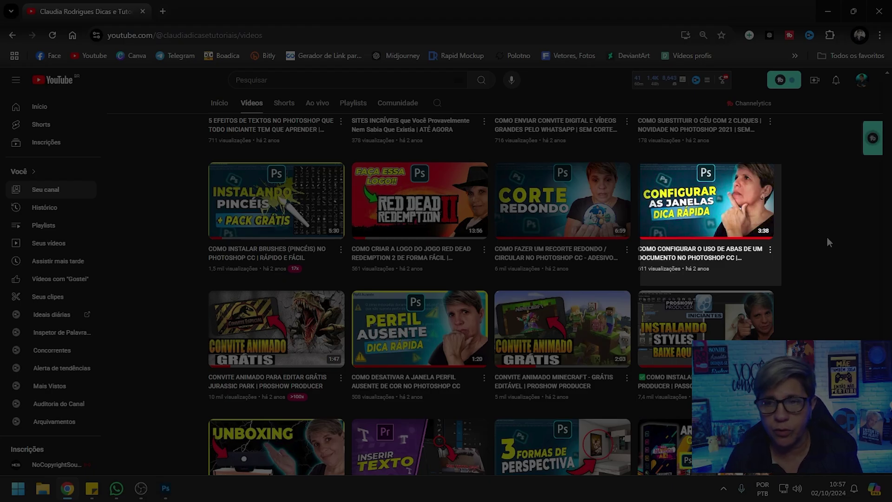
{"action": "scroll", "coordinate": [827, 236], "scroll_direction": "up", "scroll_amount": 2}
{"action": "scroll", "coordinate": [827, 237], "scroll_direction": "up", "scroll_amount": 5}
{"action": "scroll", "coordinate": [827, 236], "scroll_direction": "up", "scroll_amount": 5}
{"action": "scroll", "coordinate": [827, 236], "scroll_direction": "up", "scroll_amount": 4}
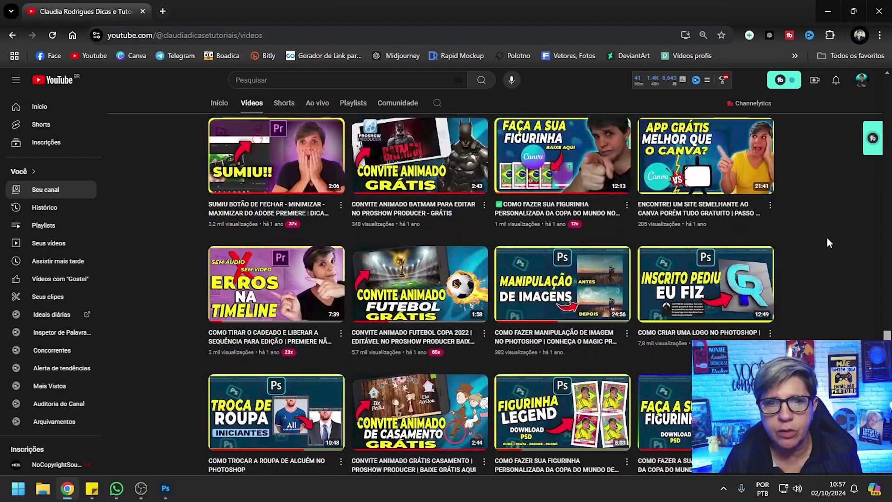
{"action": "scroll", "coordinate": [827, 236], "scroll_direction": "up", "scroll_amount": 6}
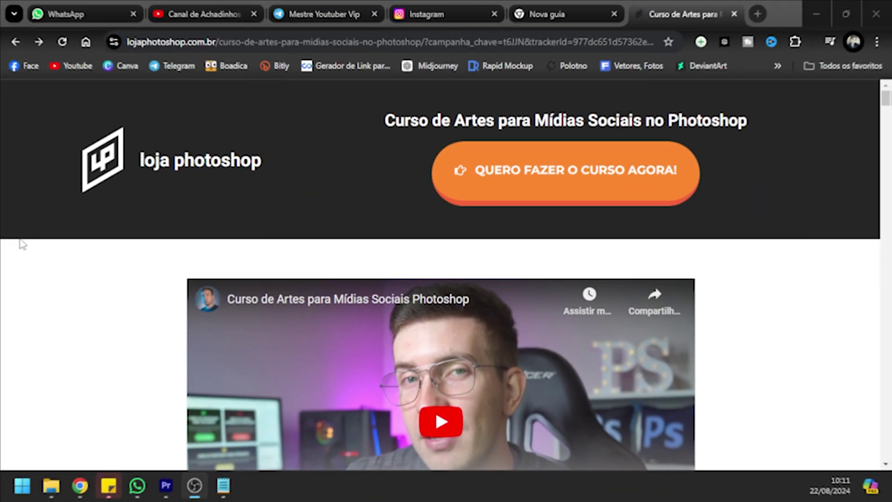
- Scroll the course sales page through the sample artwork gallery to the Fast Market promo cards
{"action": "scroll", "coordinate": [103, 262], "scroll_direction": "down", "scroll_amount": 1}
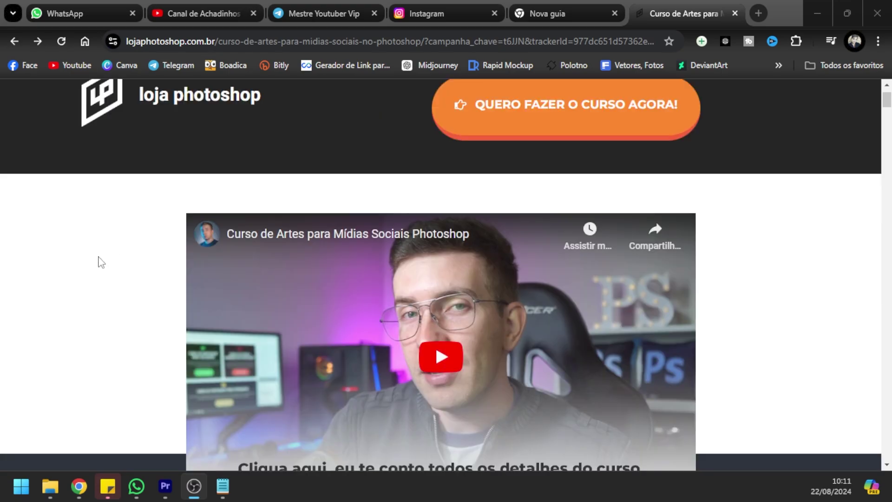
{"action": "scroll", "coordinate": [99, 259], "scroll_direction": "down", "scroll_amount": 1}
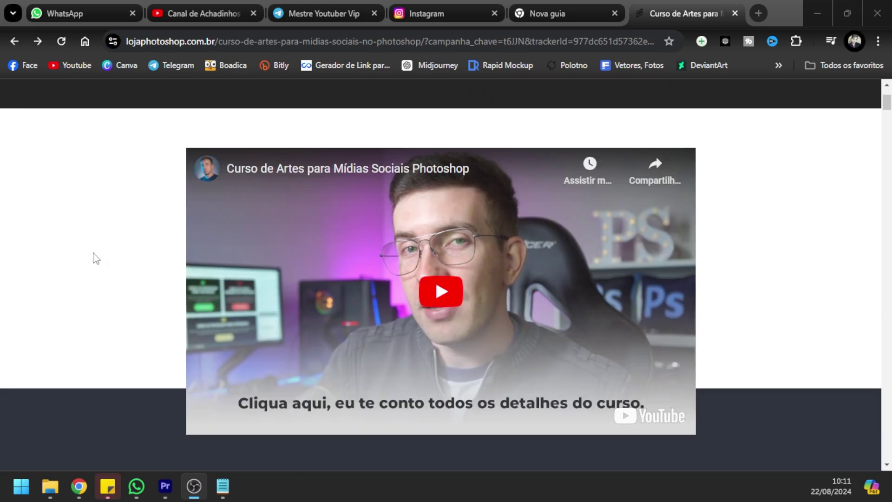
{"action": "scroll", "coordinate": [95, 259], "scroll_direction": "down", "scroll_amount": 1}
{"action": "scroll", "coordinate": [93, 259], "scroll_direction": "down", "scroll_amount": 3}
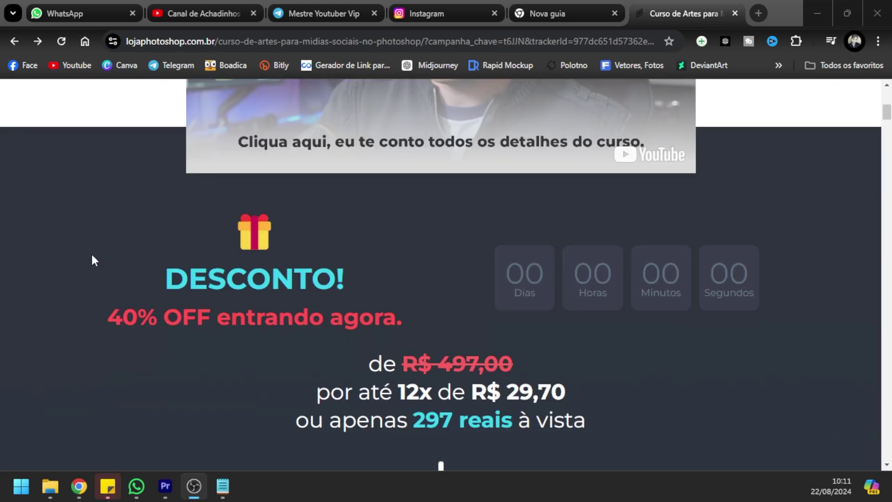
{"action": "scroll", "coordinate": [93, 261], "scroll_direction": "down", "scroll_amount": 1}
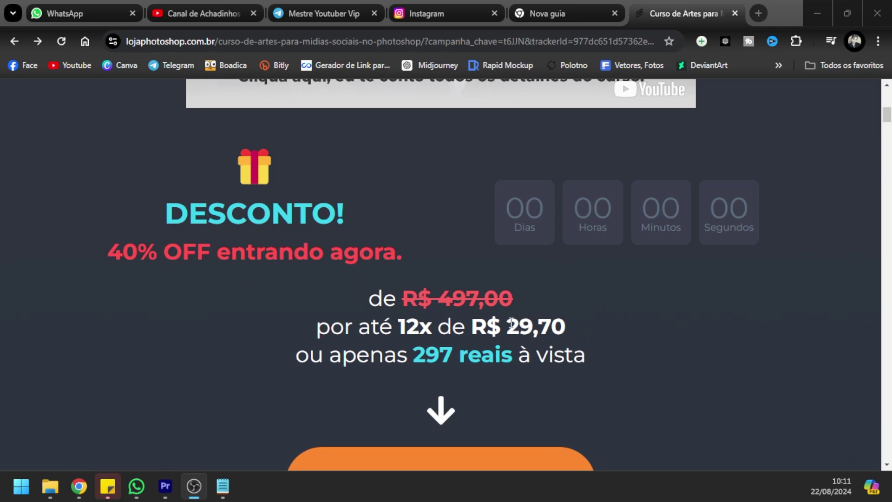
{"action": "scroll", "coordinate": [428, 309], "scroll_direction": "down", "scroll_amount": 2}
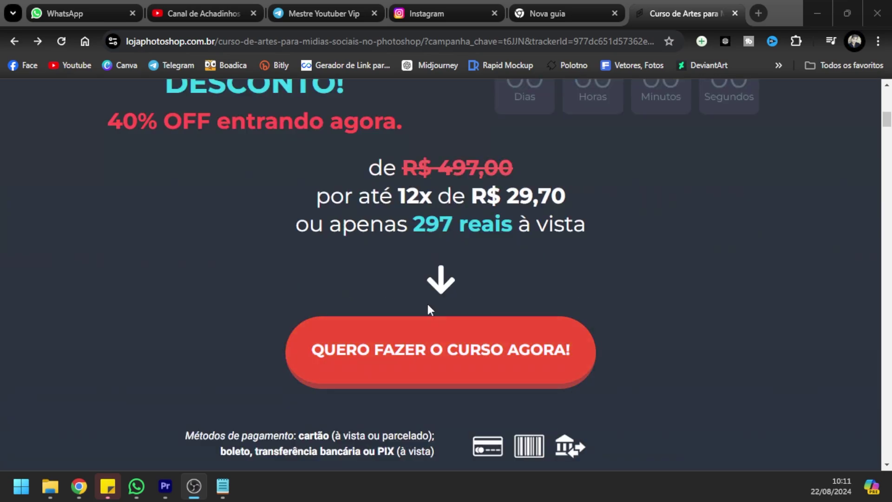
{"action": "scroll", "coordinate": [208, 287], "scroll_direction": "down", "scroll_amount": 1}
{"action": "scroll", "coordinate": [208, 286], "scroll_direction": "down", "scroll_amount": 1}
{"action": "scroll", "coordinate": [208, 285], "scroll_direction": "down", "scroll_amount": 2}
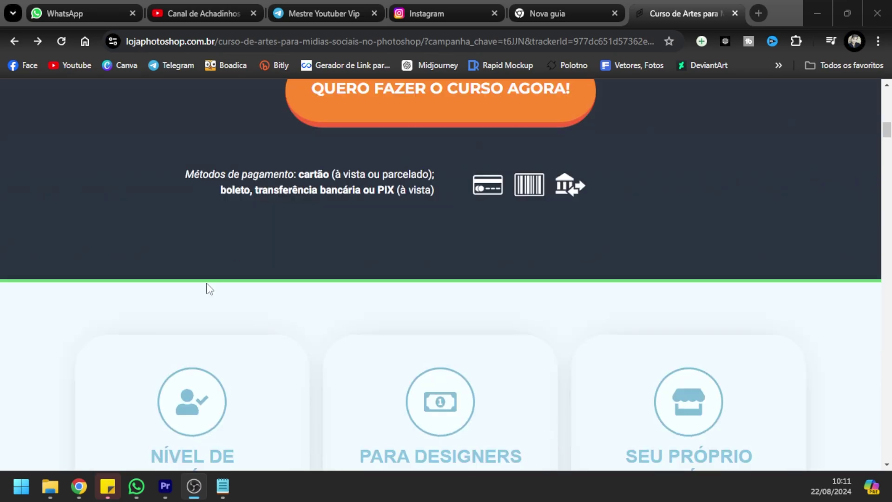
{"action": "scroll", "coordinate": [207, 286], "scroll_direction": "down", "scroll_amount": 2}
{"action": "scroll", "coordinate": [208, 287], "scroll_direction": "down", "scroll_amount": 1}
{"action": "scroll", "coordinate": [207, 285], "scroll_direction": "down", "scroll_amount": 1}
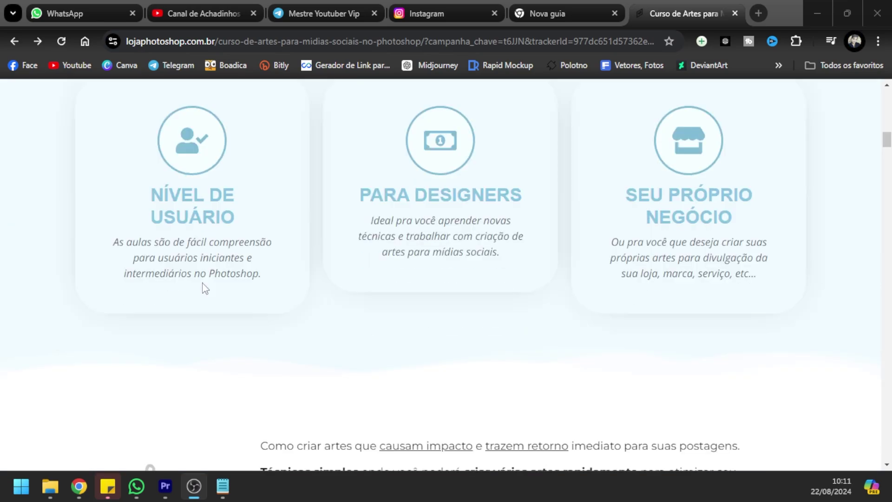
{"action": "scroll", "coordinate": [202, 288], "scroll_direction": "down", "scroll_amount": 3}
{"action": "scroll", "coordinate": [202, 289], "scroll_direction": "down", "scroll_amount": 3}
{"action": "scroll", "coordinate": [202, 291], "scroll_direction": "down", "scroll_amount": 2}
{"action": "scroll", "coordinate": [203, 289], "scroll_direction": "down", "scroll_amount": 2}
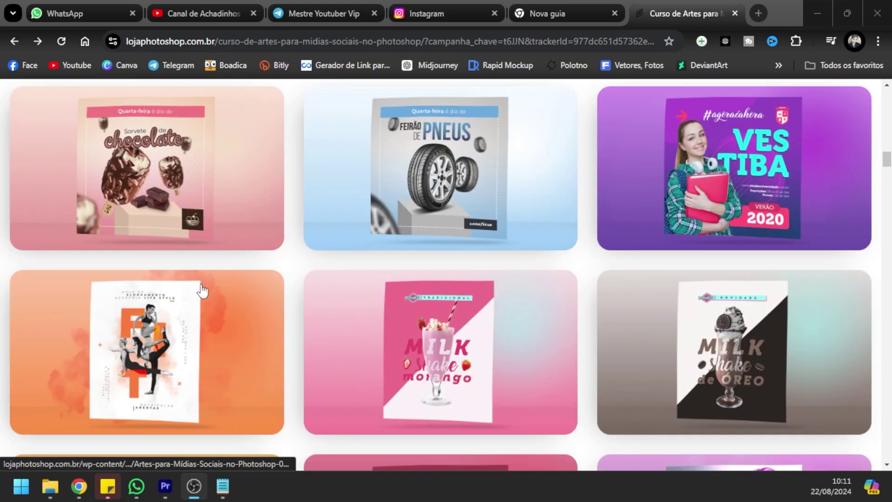
{"action": "scroll", "coordinate": [201, 292], "scroll_direction": "down", "scroll_amount": 2}
{"action": "scroll", "coordinate": [201, 292], "scroll_direction": "down", "scroll_amount": 2}
{"action": "scroll", "coordinate": [219, 288], "scroll_direction": "down", "scroll_amount": 3}
{"action": "scroll", "coordinate": [218, 288], "scroll_direction": "down", "scroll_amount": 2}
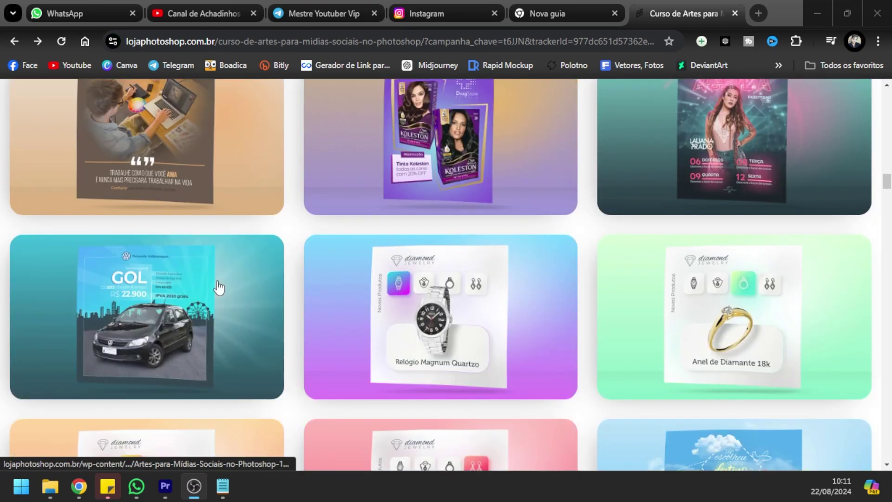
{"action": "scroll", "coordinate": [219, 287], "scroll_direction": "down", "scroll_amount": 2}
{"action": "scroll", "coordinate": [218, 287], "scroll_direction": "down", "scroll_amount": 2}
{"action": "scroll", "coordinate": [218, 287], "scroll_direction": "down", "scroll_amount": 2}
{"action": "scroll", "coordinate": [219, 287], "scroll_direction": "down", "scroll_amount": 2}
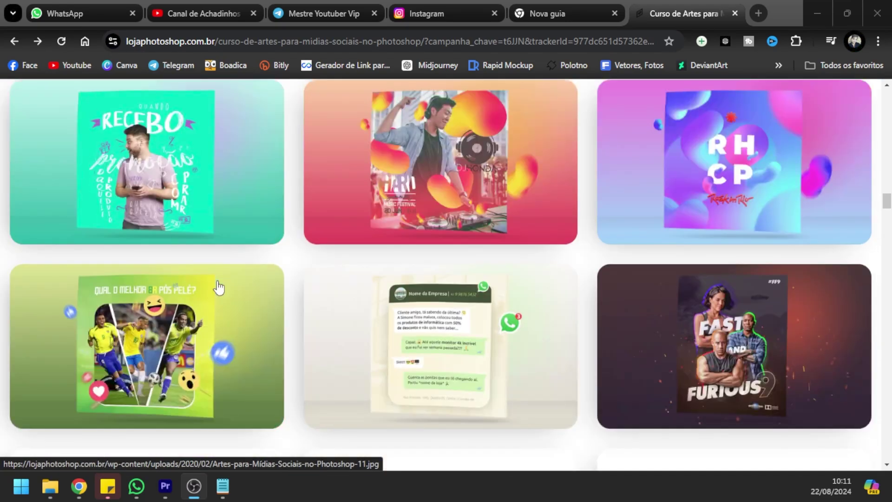
{"action": "scroll", "coordinate": [219, 288], "scroll_direction": "down", "scroll_amount": 3}
{"action": "scroll", "coordinate": [218, 288], "scroll_direction": "down", "scroll_amount": 2}
{"action": "scroll", "coordinate": [219, 288], "scroll_direction": "down", "scroll_amount": 2}
{"action": "scroll", "coordinate": [219, 288], "scroll_direction": "down", "scroll_amount": 3}
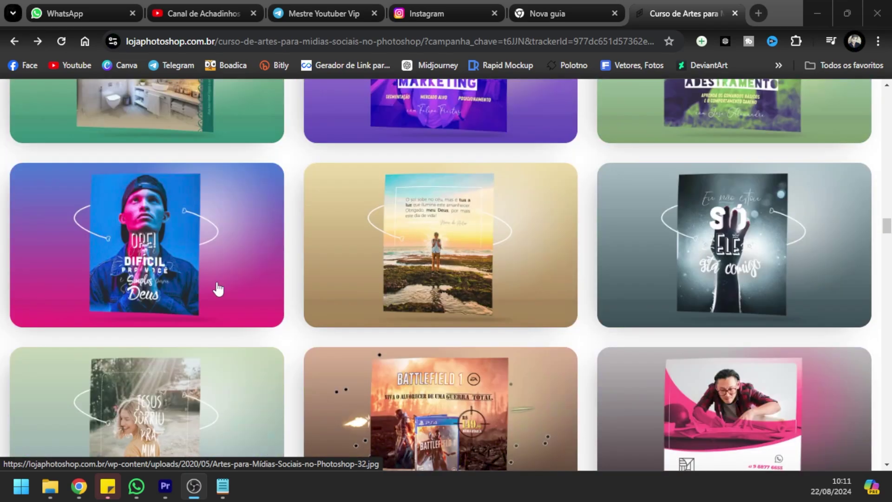
{"action": "scroll", "coordinate": [218, 288], "scroll_direction": "down", "scroll_amount": 2}
{"action": "scroll", "coordinate": [131, 298], "scroll_direction": "down", "scroll_amount": 1}
{"action": "scroll", "coordinate": [130, 297], "scroll_direction": "down", "scroll_amount": 1}
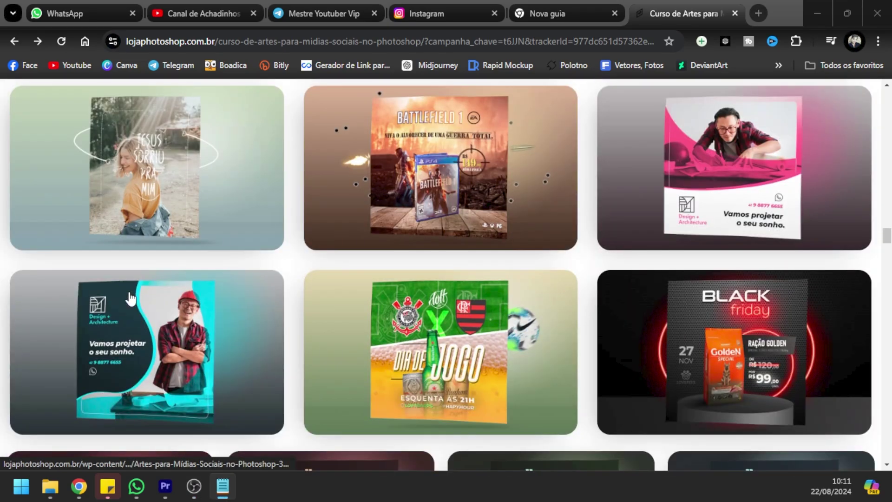
{"action": "scroll", "coordinate": [130, 297], "scroll_direction": "down", "scroll_amount": 2}
{"action": "scroll", "coordinate": [131, 297], "scroll_direction": "down", "scroll_amount": 1}
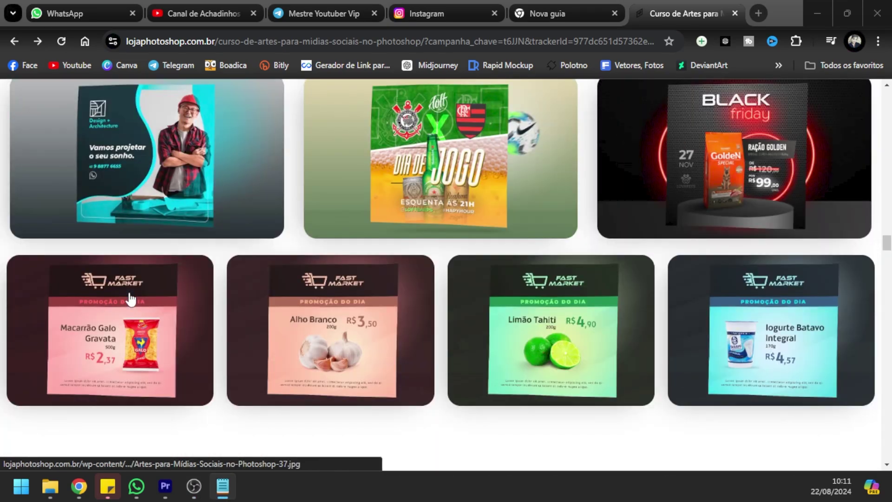
{"action": "scroll", "coordinate": [92, 298], "scroll_direction": "down", "scroll_amount": 2}
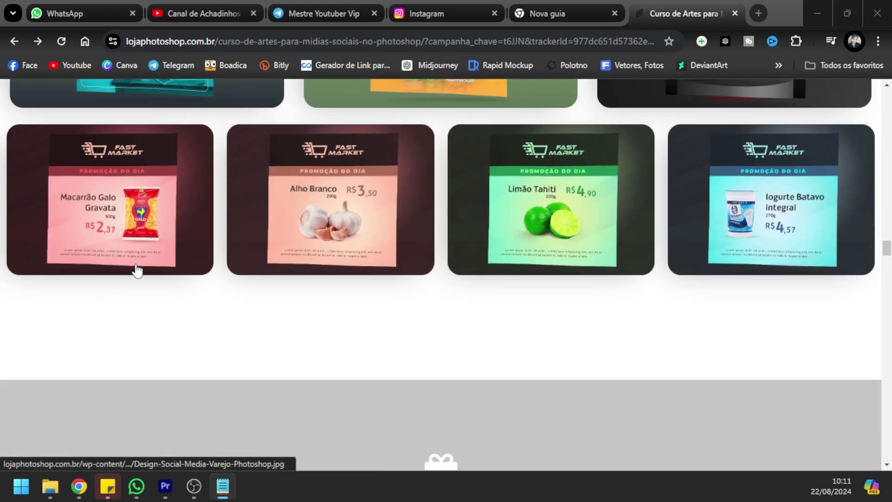
- Scroll past BÔNUS and testimonial videos to the Certificado, Segurança and Acesso Ilimitado cards
{"action": "scroll", "coordinate": [136, 267], "scroll_direction": "down", "scroll_amount": 2}
{"action": "scroll", "coordinate": [128, 258], "scroll_direction": "down", "scroll_amount": 2}
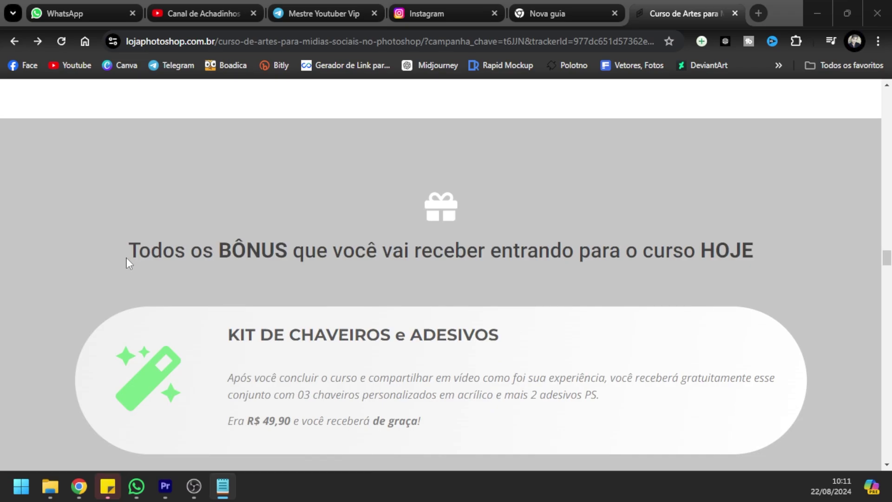
{"action": "scroll", "coordinate": [126, 258], "scroll_direction": "down", "scroll_amount": 2}
{"action": "scroll", "coordinate": [126, 258], "scroll_direction": "down", "scroll_amount": 2}
{"action": "scroll", "coordinate": [126, 261], "scroll_direction": "down", "scroll_amount": 3}
{"action": "scroll", "coordinate": [126, 261], "scroll_direction": "down", "scroll_amount": 3}
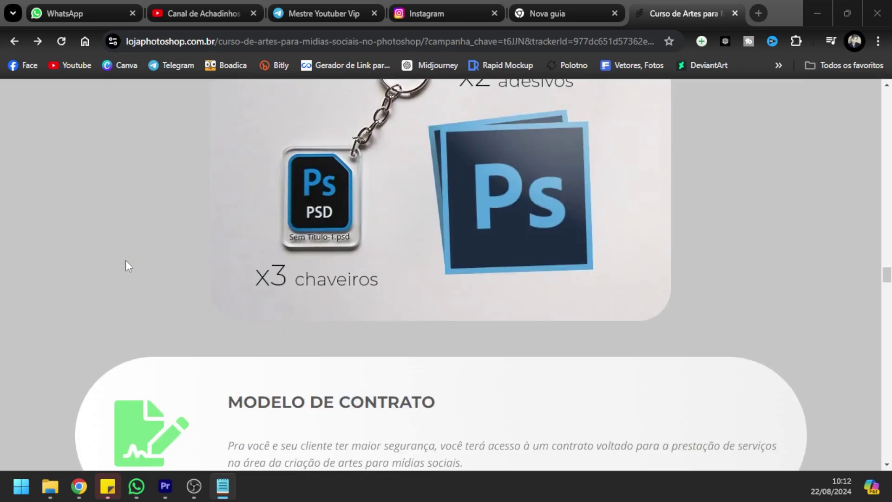
{"action": "scroll", "coordinate": [126, 261], "scroll_direction": "down", "scroll_amount": 2}
{"action": "scroll", "coordinate": [126, 266], "scroll_direction": "down", "scroll_amount": 3}
{"action": "scroll", "coordinate": [126, 267], "scroll_direction": "down", "scroll_amount": 4}
{"action": "scroll", "coordinate": [126, 268], "scroll_direction": "down", "scroll_amount": 3}
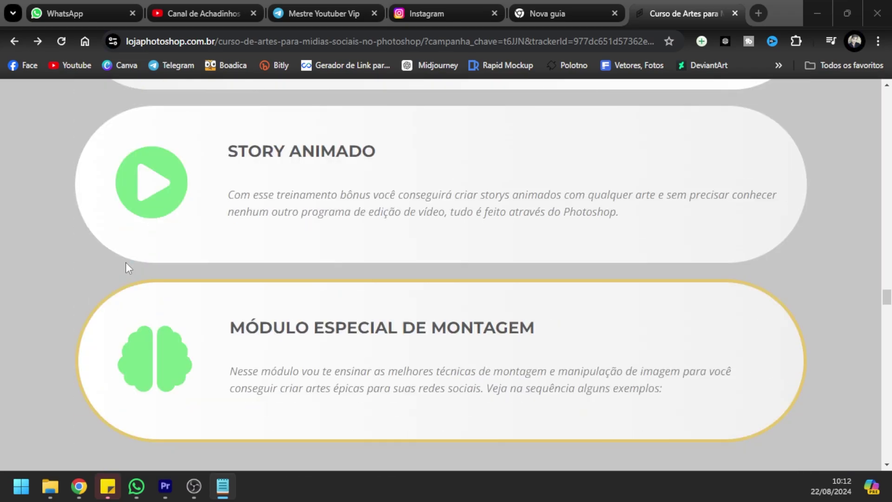
{"action": "scroll", "coordinate": [125, 268], "scroll_direction": "down", "scroll_amount": 2}
{"action": "scroll", "coordinate": [125, 263], "scroll_direction": "down", "scroll_amount": 3}
{"action": "scroll", "coordinate": [126, 265], "scroll_direction": "down", "scroll_amount": 3}
{"action": "scroll", "coordinate": [126, 264], "scroll_direction": "down", "scroll_amount": 1}
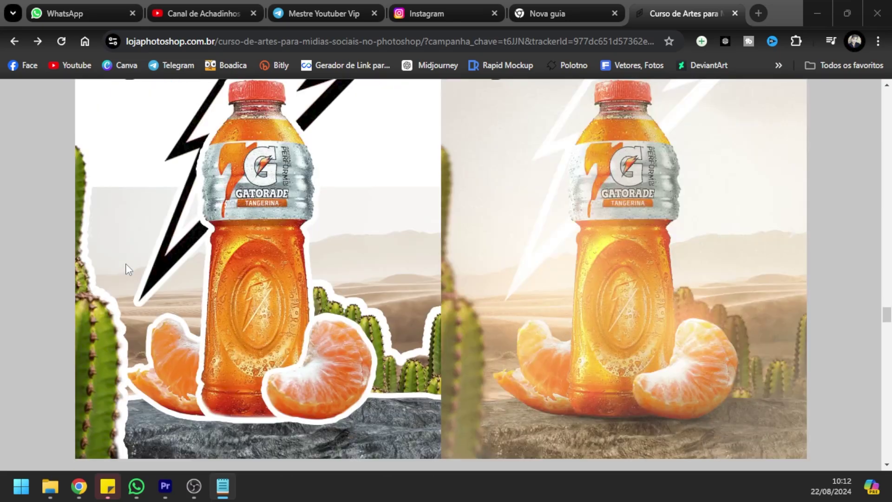
{"action": "scroll", "coordinate": [125, 263], "scroll_direction": "down", "scroll_amount": 4}
{"action": "scroll", "coordinate": [130, 263], "scroll_direction": "down", "scroll_amount": 4}
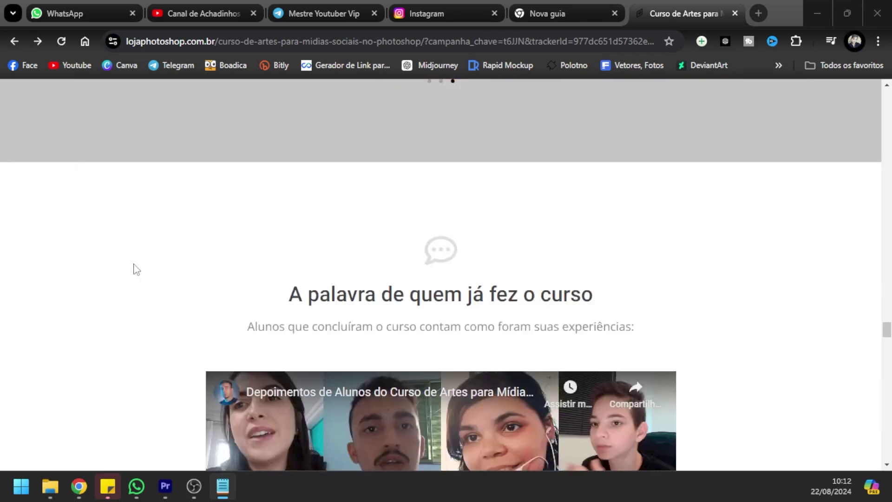
{"action": "scroll", "coordinate": [134, 264], "scroll_direction": "down", "scroll_amount": 3}
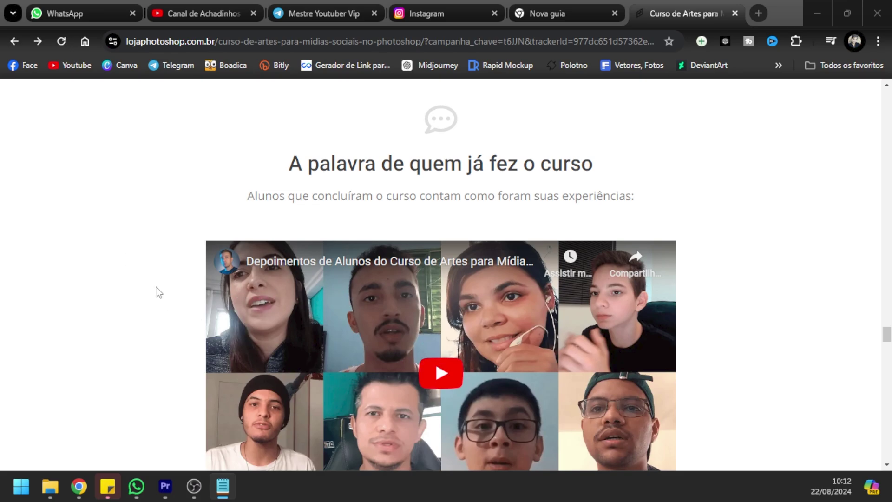
{"action": "scroll", "coordinate": [152, 288], "scroll_direction": "down", "scroll_amount": 3}
{"action": "scroll", "coordinate": [152, 288], "scroll_direction": "down", "scroll_amount": 1}
{"action": "scroll", "coordinate": [150, 289], "scroll_direction": "down", "scroll_amount": 2}
{"action": "scroll", "coordinate": [150, 289], "scroll_direction": "down", "scroll_amount": 4}
{"action": "scroll", "coordinate": [150, 289], "scroll_direction": "down", "scroll_amount": 5}
{"action": "scroll", "coordinate": [148, 289], "scroll_direction": "down", "scroll_amount": 5}
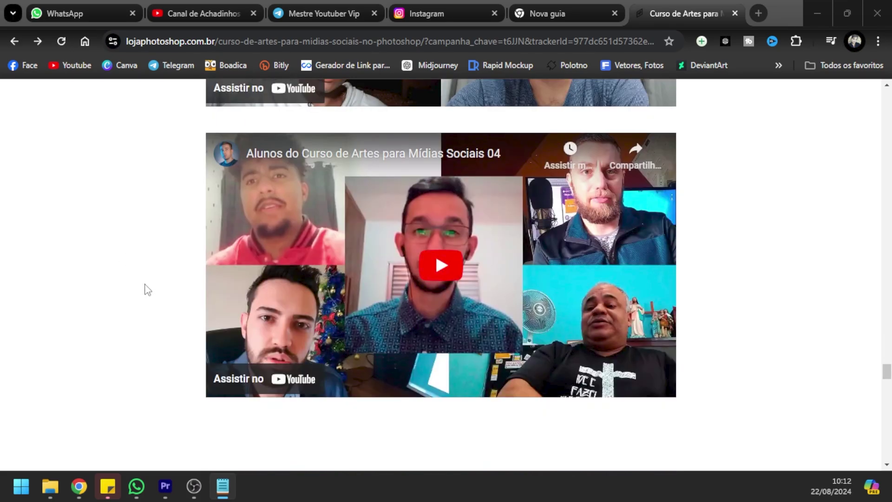
{"action": "scroll", "coordinate": [147, 290], "scroll_direction": "down", "scroll_amount": 4}
{"action": "scroll", "coordinate": [147, 291], "scroll_direction": "down", "scroll_amount": 4}
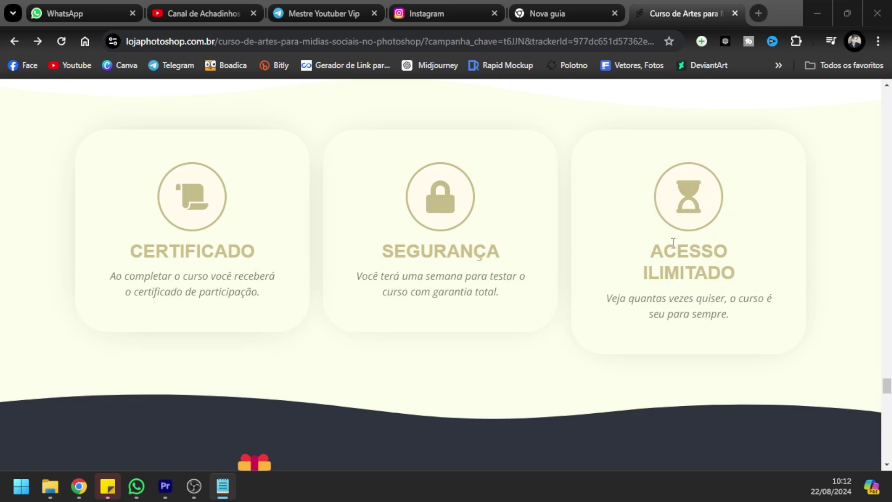
- Scroll down through the DESCONTO section, FAQ list and red footer
{"action": "scroll", "coordinate": [377, 277], "scroll_direction": "down", "scroll_amount": 3}
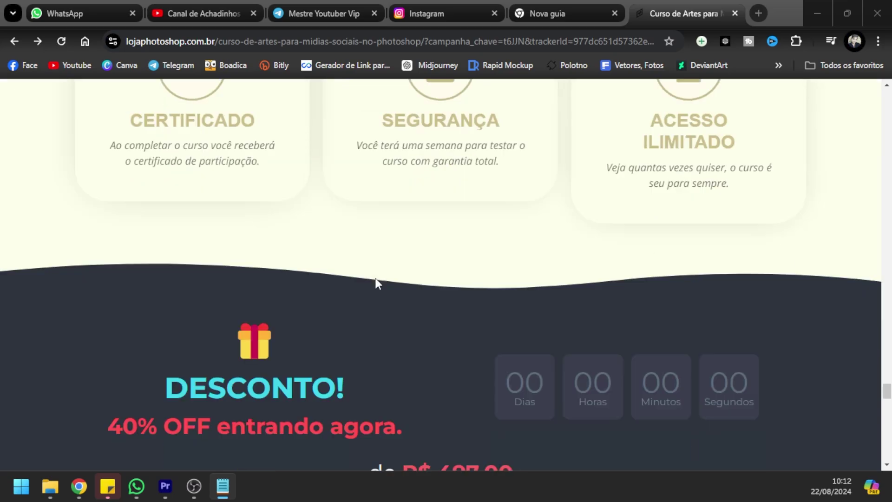
{"action": "scroll", "coordinate": [374, 278], "scroll_direction": "down", "scroll_amount": 4}
{"action": "scroll", "coordinate": [374, 279], "scroll_direction": "down", "scroll_amount": 1}
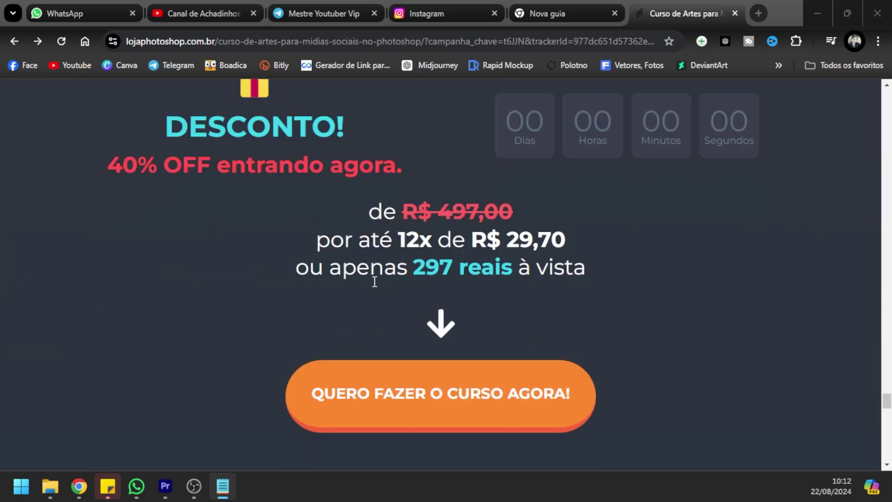
{"action": "scroll", "coordinate": [373, 279], "scroll_direction": "down", "scroll_amount": 1}
{"action": "scroll", "coordinate": [237, 262], "scroll_direction": "down", "scroll_amount": 1}
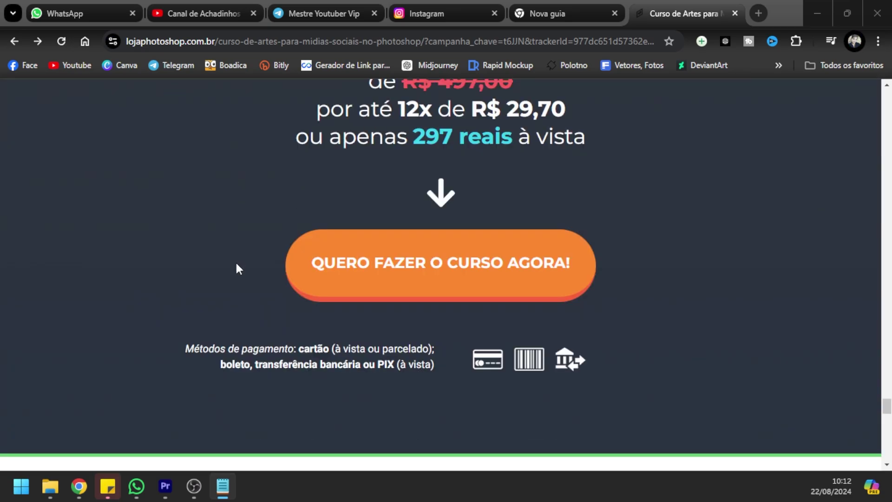
{"action": "scroll", "coordinate": [236, 263], "scroll_direction": "down", "scroll_amount": 1}
{"action": "scroll", "coordinate": [237, 265], "scroll_direction": "down", "scroll_amount": 3}
{"action": "scroll", "coordinate": [236, 266], "scroll_direction": "down", "scroll_amount": 1}
{"action": "scroll", "coordinate": [236, 266], "scroll_direction": "down", "scroll_amount": 1}
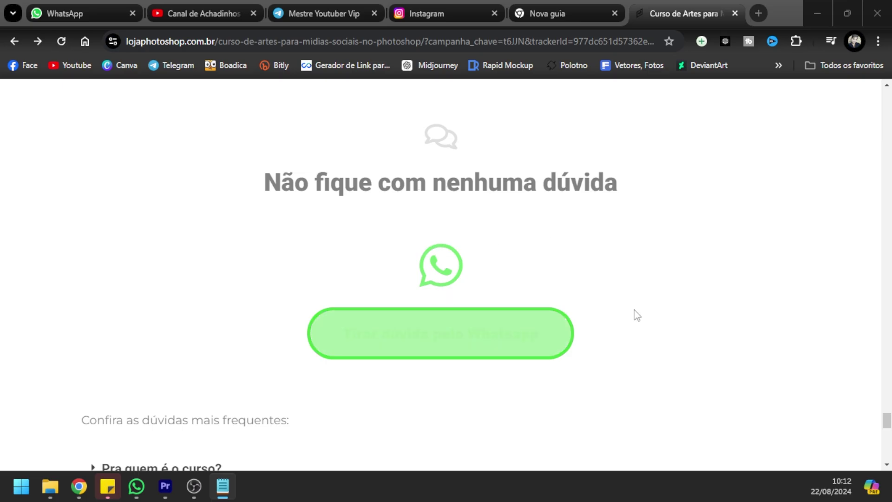
{"action": "scroll", "coordinate": [243, 292], "scroll_direction": "down", "scroll_amount": 2}
{"action": "scroll", "coordinate": [154, 273], "scroll_direction": "down", "scroll_amount": 2}
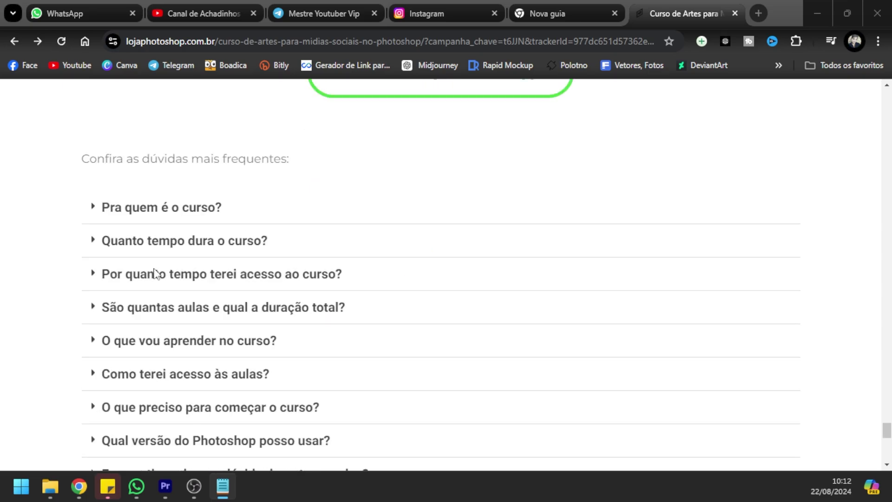
{"action": "scroll", "coordinate": [205, 265], "scroll_direction": "down", "scroll_amount": 2}
{"action": "scroll", "coordinate": [205, 265], "scroll_direction": "down", "scroll_amount": 1}
{"action": "scroll", "coordinate": [208, 265], "scroll_direction": "down", "scroll_amount": 1}
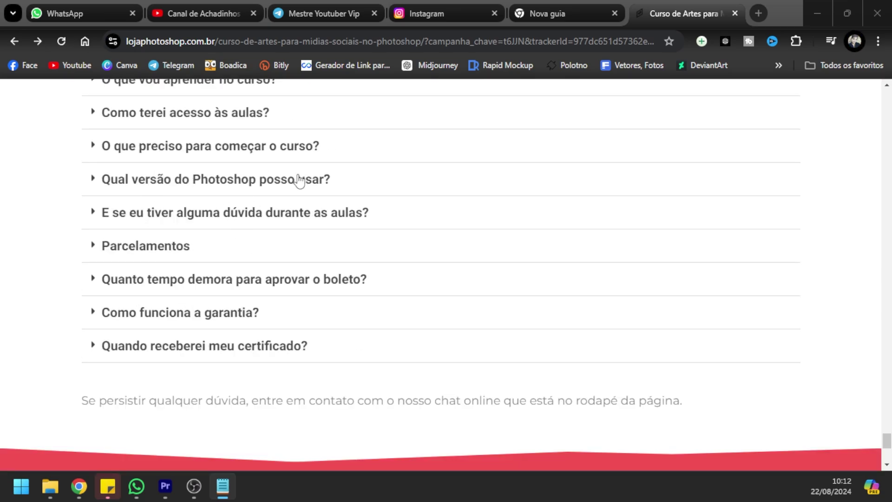
{"action": "scroll", "coordinate": [325, 241], "scroll_direction": "down", "scroll_amount": 4}
{"action": "scroll", "coordinate": [326, 242], "scroll_direction": "down", "scroll_amount": 2}
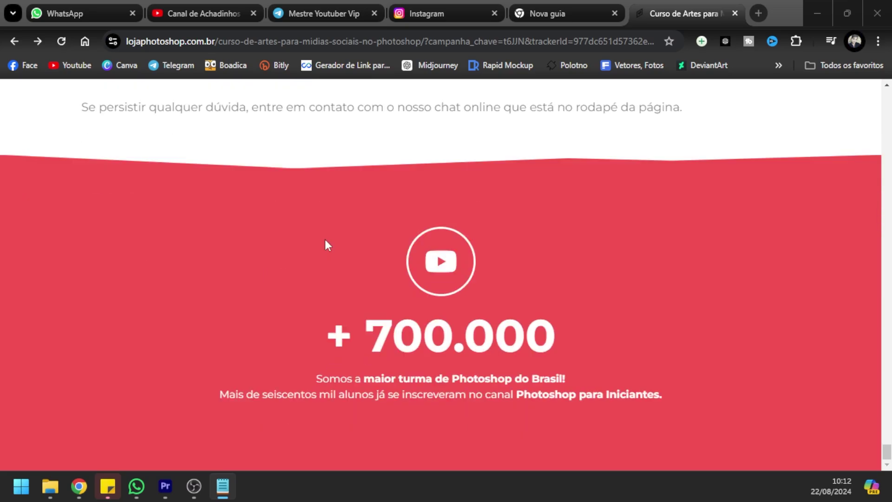
- Scroll back up to the 40% OFF pricing: 12x de R$ 29,70 or 297 reais à vista
{"action": "scroll", "coordinate": [325, 239], "scroll_direction": "up", "scroll_amount": 6}
{"action": "scroll", "coordinate": [325, 239], "scroll_direction": "up", "scroll_amount": 5}
{"action": "scroll", "coordinate": [325, 239], "scroll_direction": "up", "scroll_amount": 6}
{"action": "scroll", "coordinate": [325, 238], "scroll_direction": "up", "scroll_amount": 6}
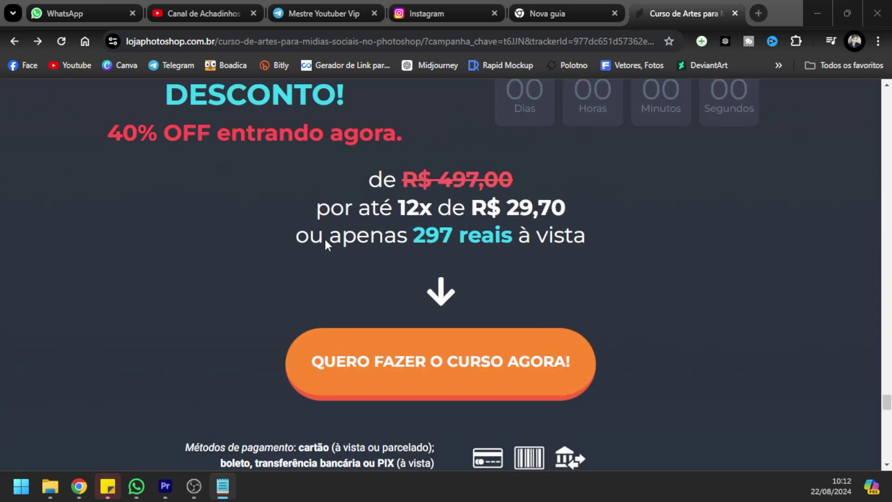